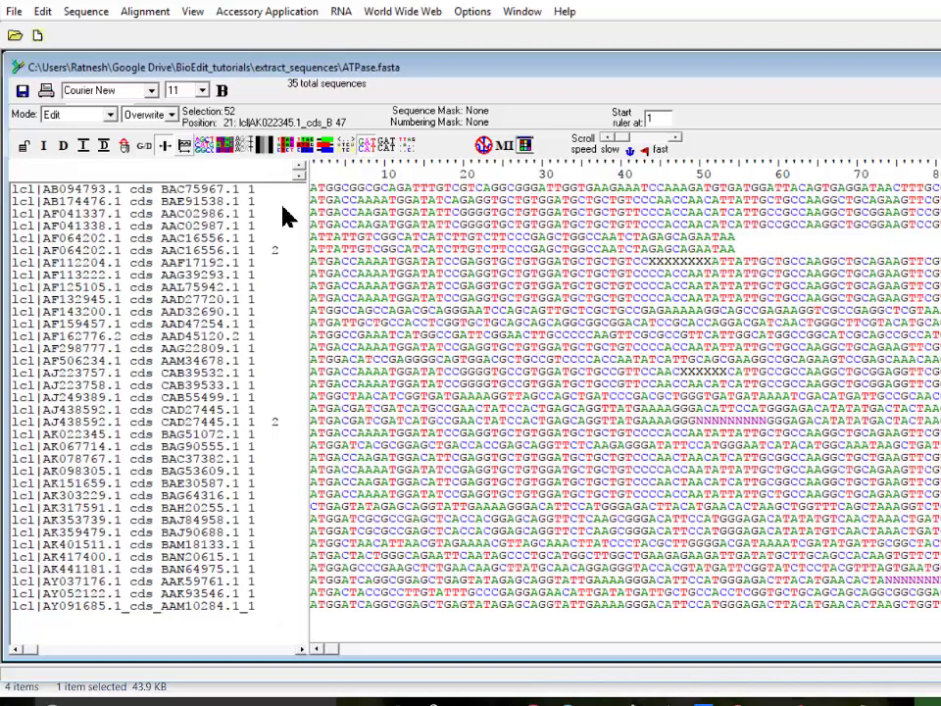
Inspect several positions in sequence row 8 and the AJ438592 sequence of the ATPase alignment
{"action": "left_click", "coordinate": [88, 12]}
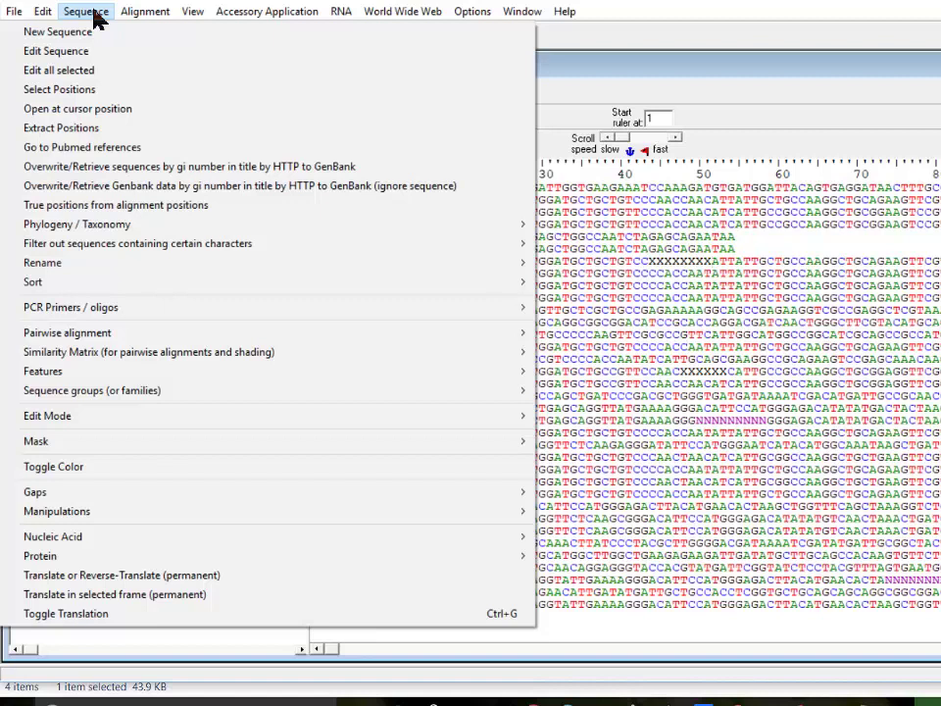
{"action": "left_click", "coordinate": [663, 332]}
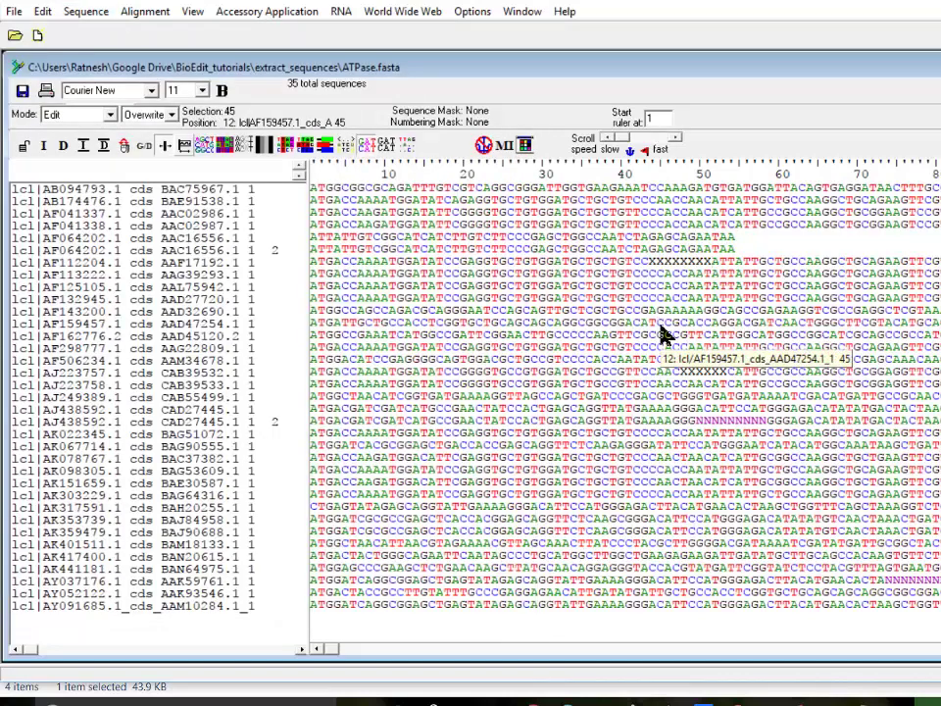
{"action": "left_click", "coordinate": [662, 278]}
{"action": "left_click", "coordinate": [664, 262]}
{"action": "left_click", "coordinate": [678, 431]}
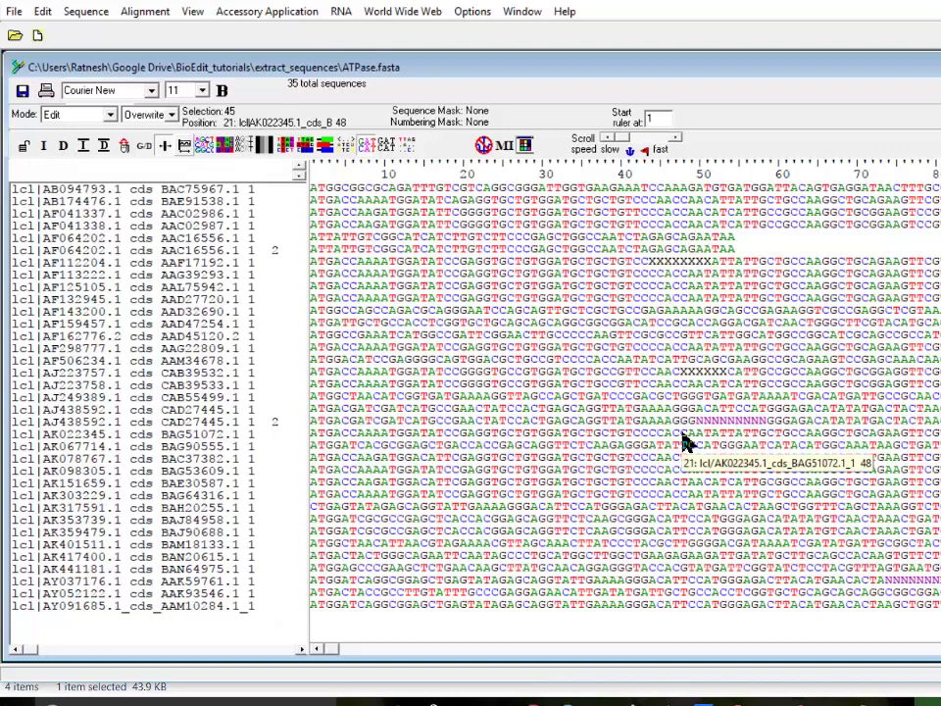
{"action": "left_click", "coordinate": [765, 426]}
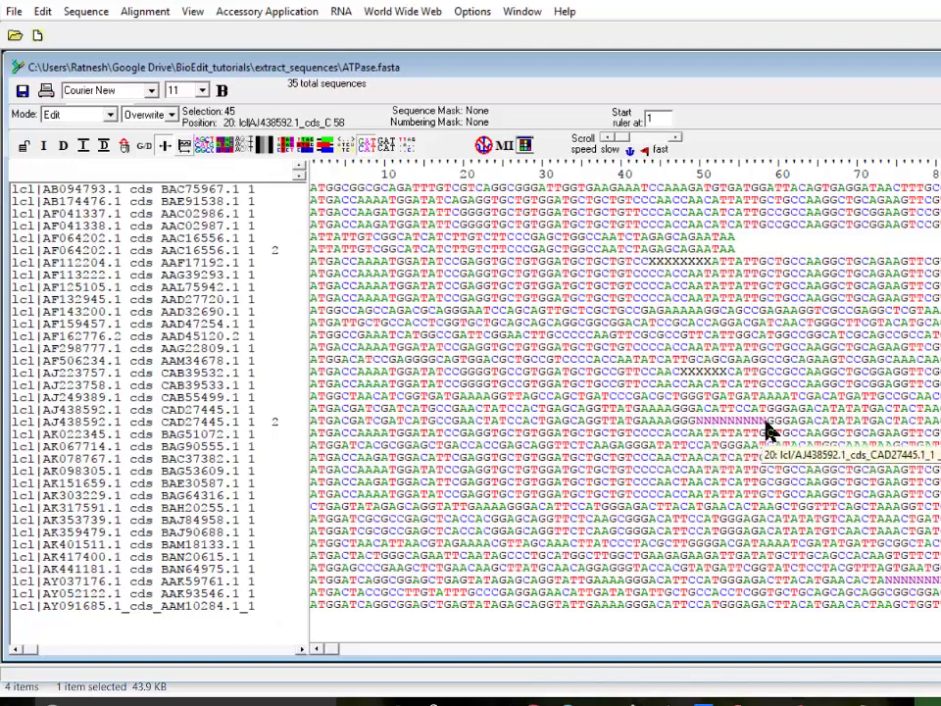
Open the 'Filter out sequences containing certain characters' dialog, set to cut them to a new alignment
{"action": "left_click", "coordinate": [84, 11]}
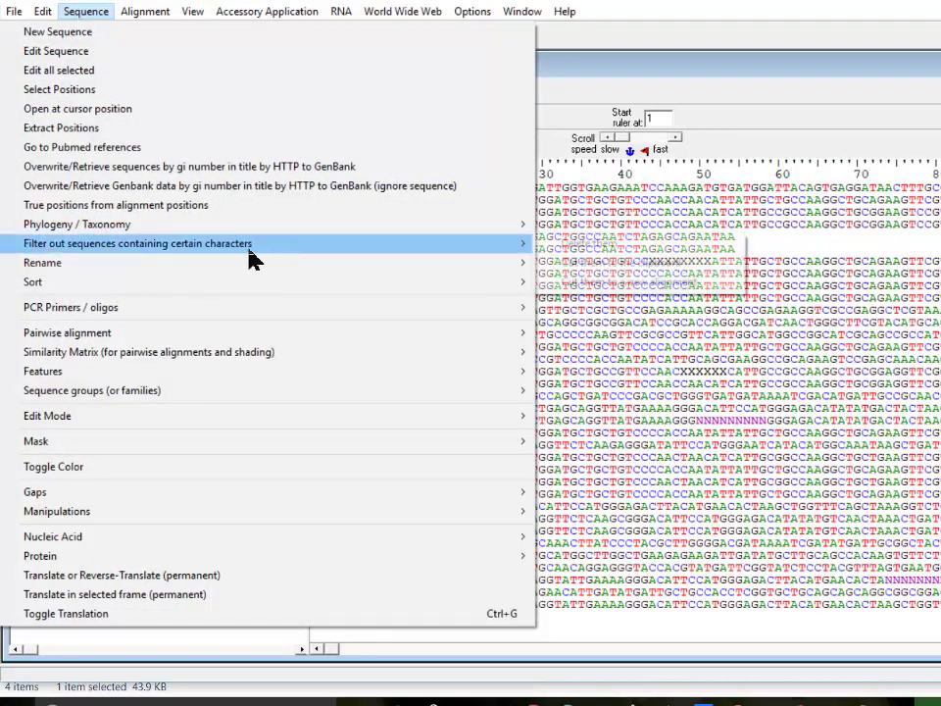
{"action": "mouse_move", "coordinate": [249, 249]}
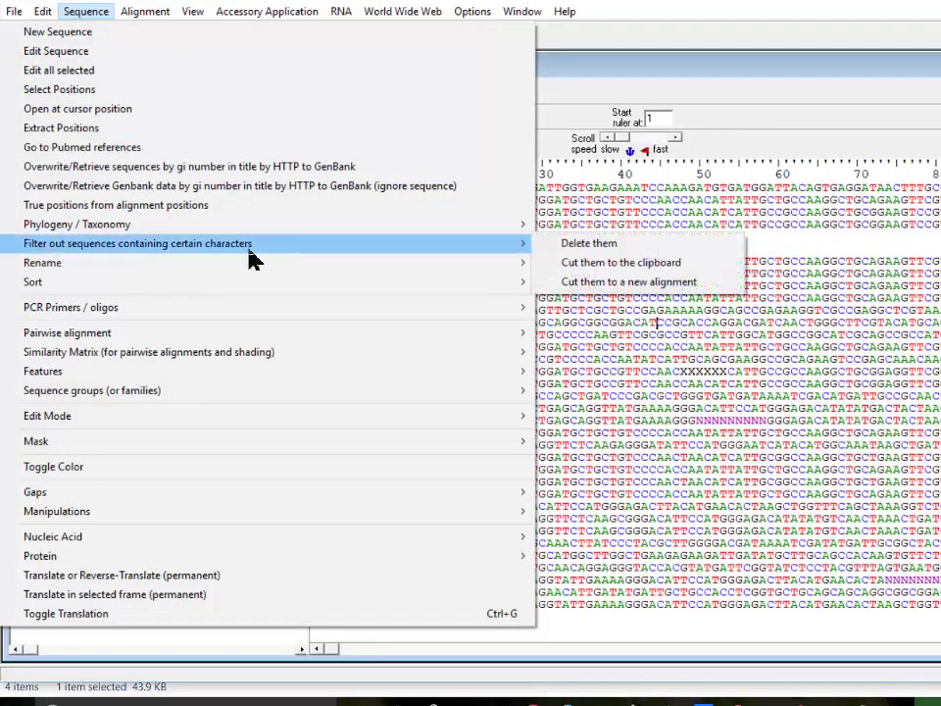
{"action": "left_click", "coordinate": [647, 283]}
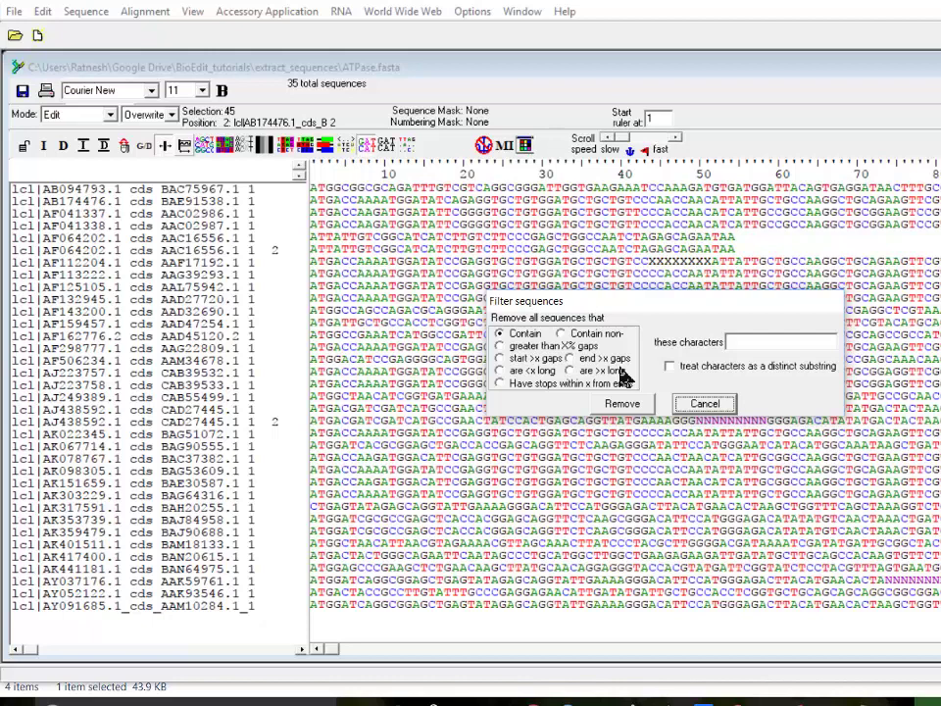
Enter NNNNNNN as the filter characters and treat them as a distinct substring
{"action": "left_click", "coordinate": [750, 345]}
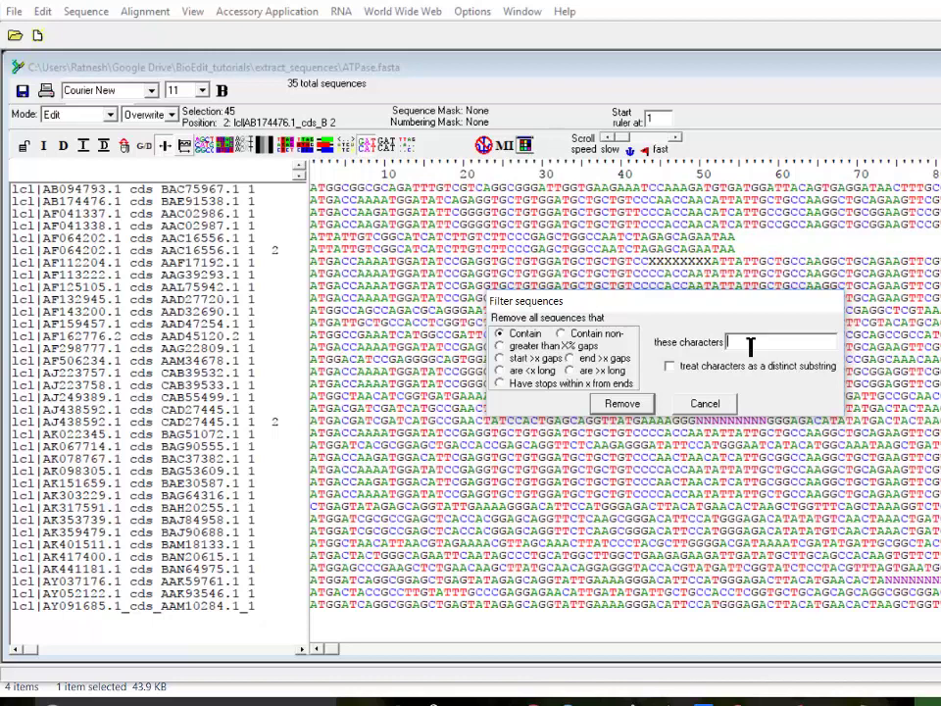
{"action": "type", "text": "NNNNNNN"}
{"action": "left_click", "coordinate": [671, 366]}
Remove the NNNNNNN sequences into a new alignment, then close that alignment without saving
{"action": "left_click", "coordinate": [627, 410]}
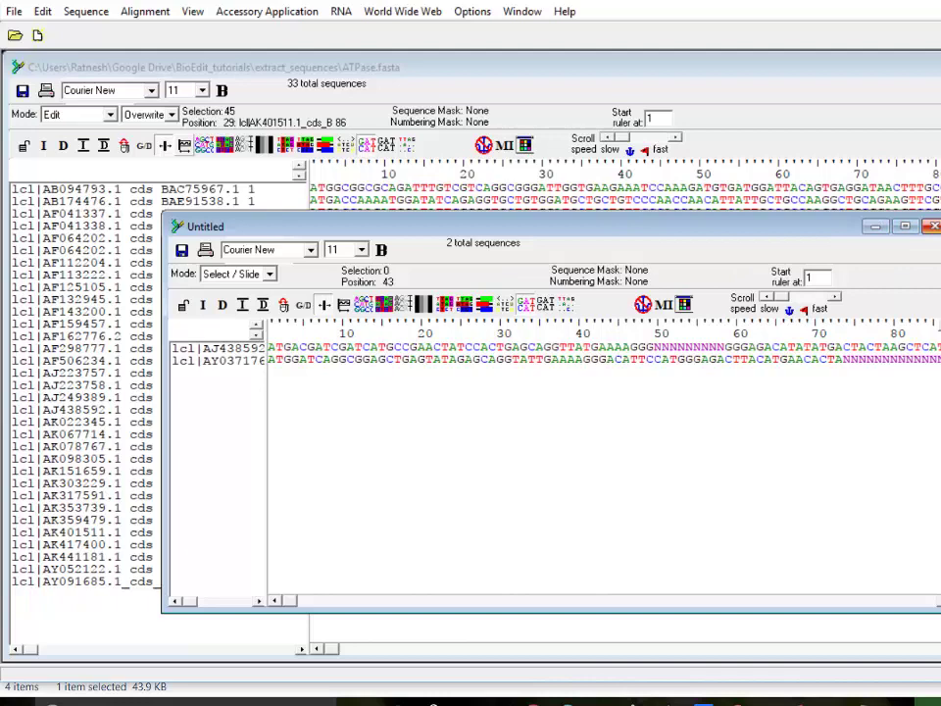
{"action": "left_click", "coordinate": [933, 226]}
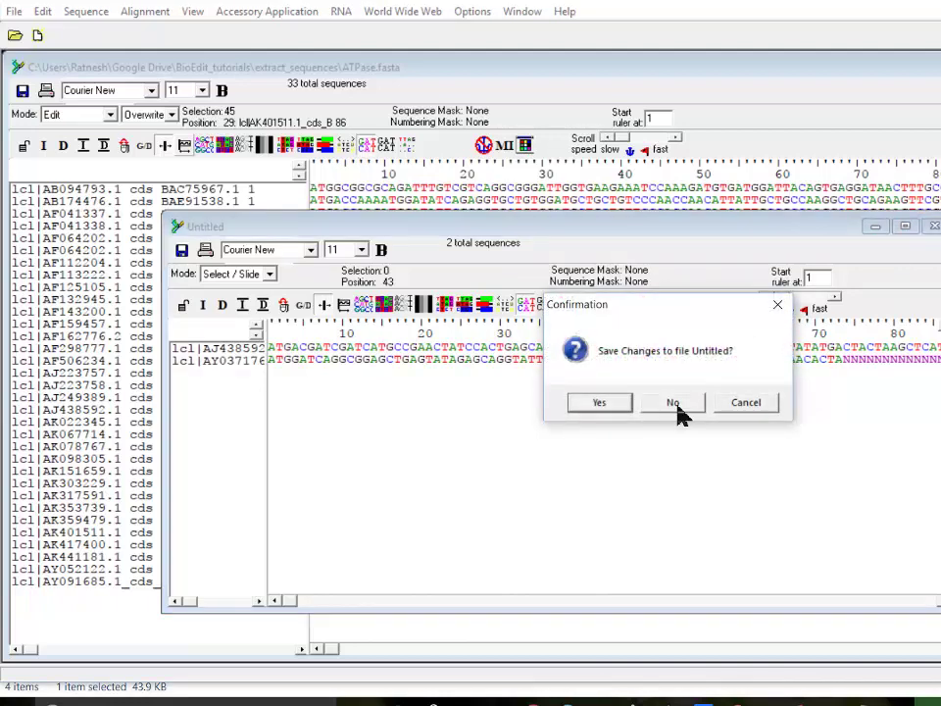
{"action": "left_click", "coordinate": [676, 411]}
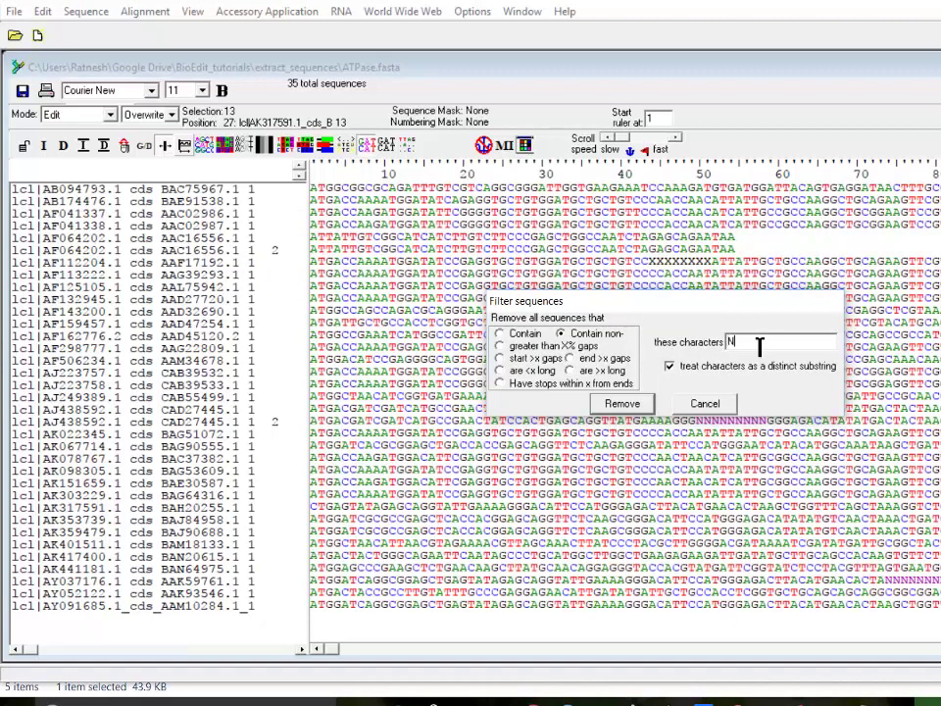
Filter 'Contain non-' NX with substring matching off, remove them to Untitled1, and discard it unsaved
{"action": "type", "text": "NX"}
{"action": "left_click", "coordinate": [670, 366]}
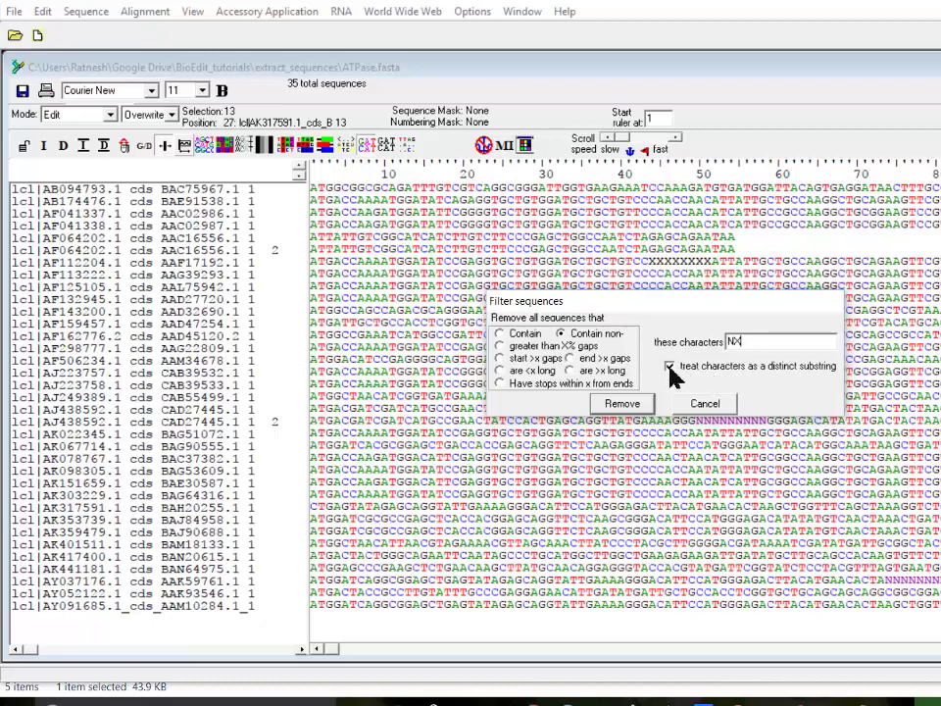
{"action": "left_click", "coordinate": [733, 343]}
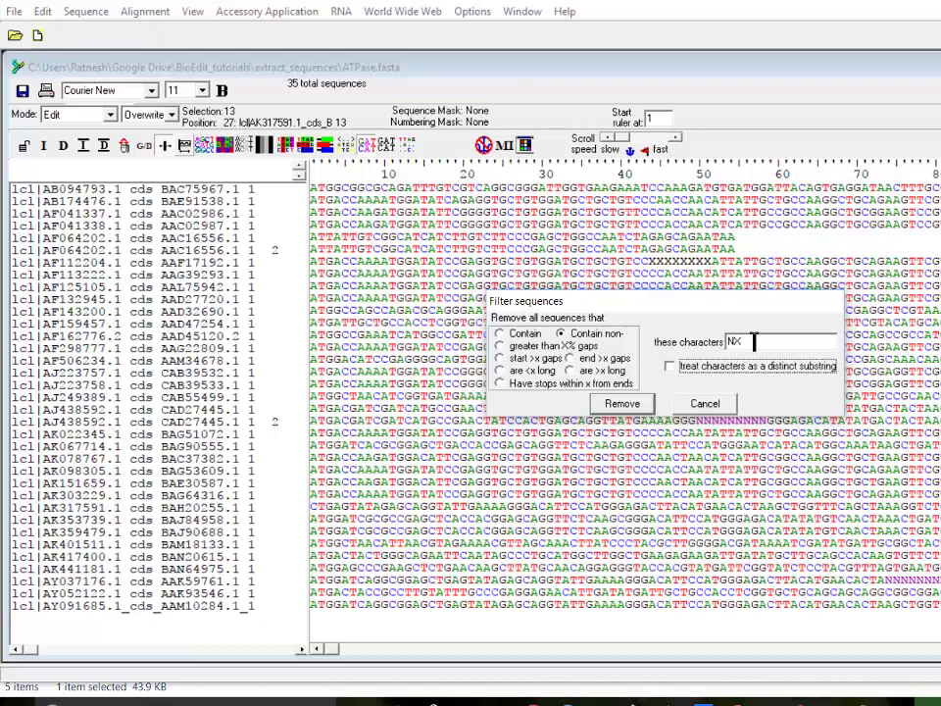
{"action": "type", "text": "X"}
{"action": "left_click", "coordinate": [636, 402]}
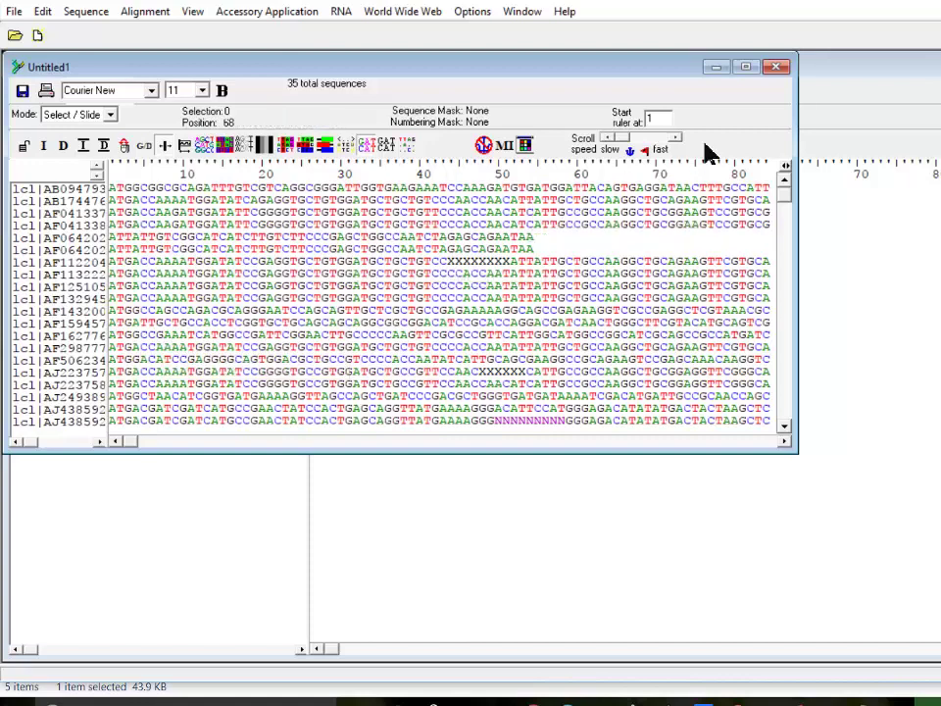
{"action": "left_click", "coordinate": [776, 68]}
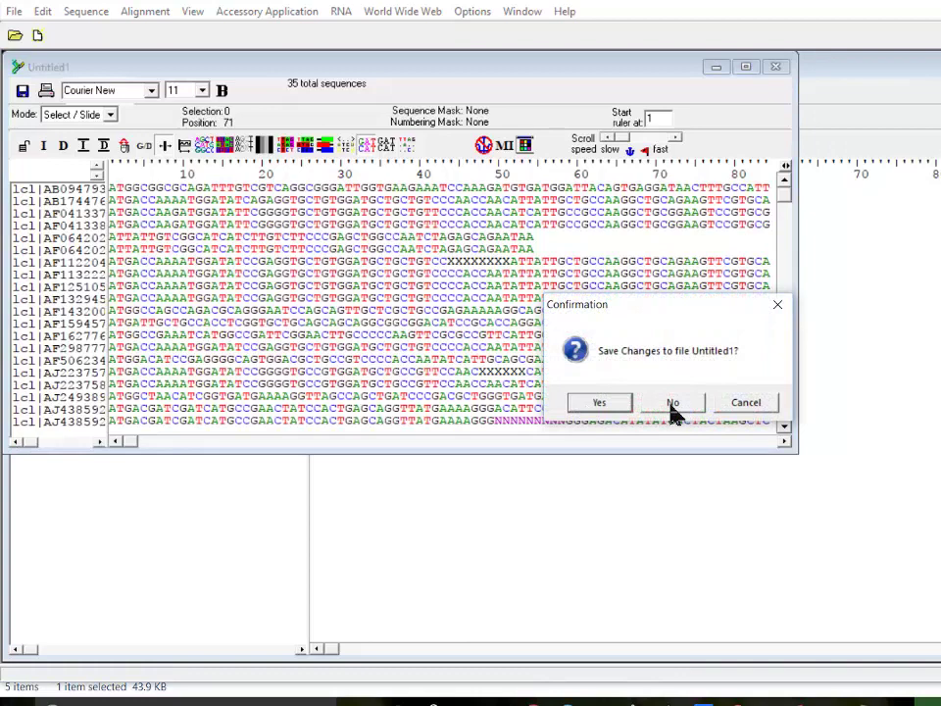
{"action": "left_click", "coordinate": [685, 405]}
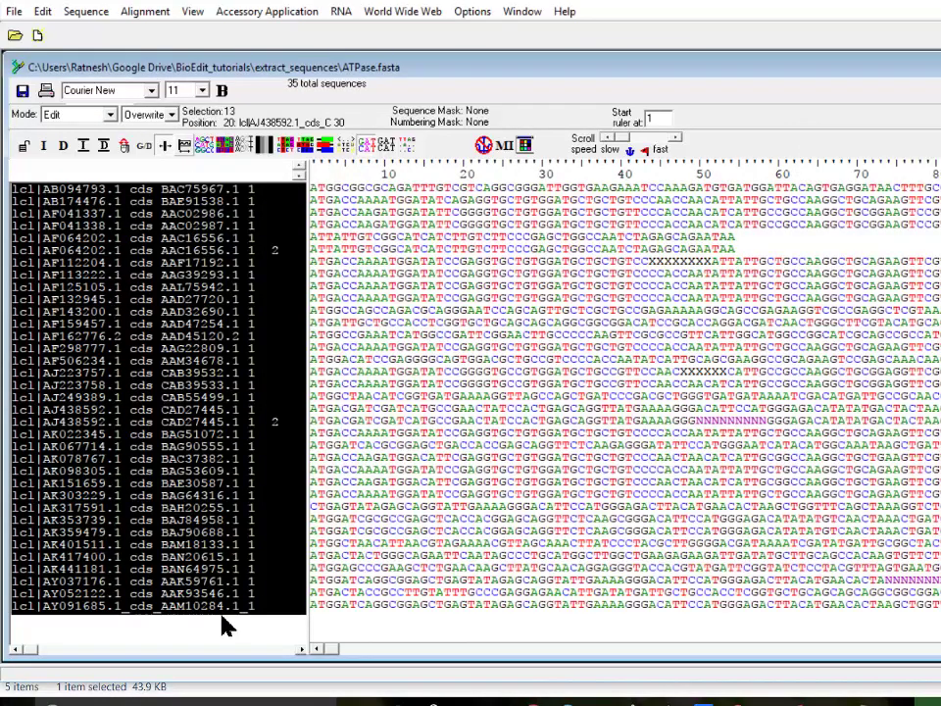
Deselect all sequences and reopen the Filter sequences dialog for cutting to a new alignment
{"action": "left_click", "coordinate": [224, 621]}
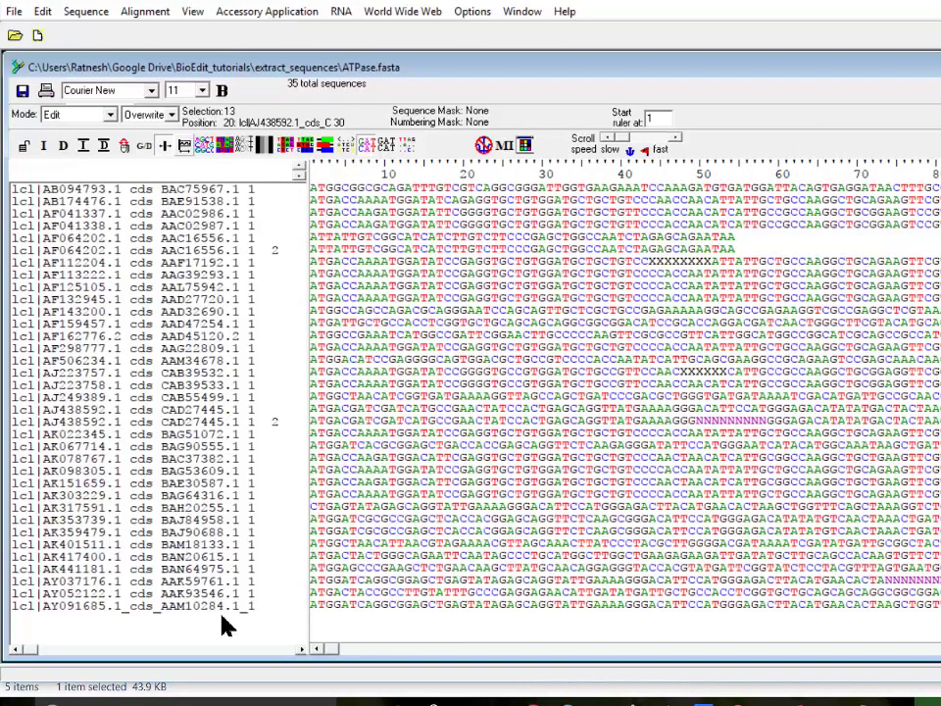
{"action": "left_click", "coordinate": [88, 12]}
{"action": "mouse_move", "coordinate": [311, 248]}
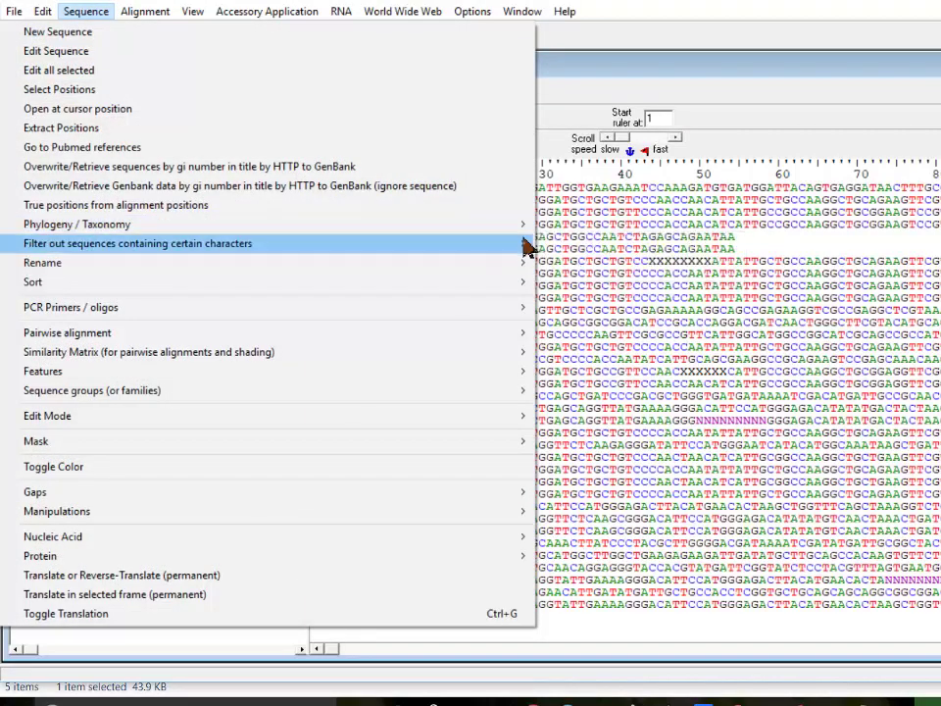
{"action": "left_click", "coordinate": [581, 284]}
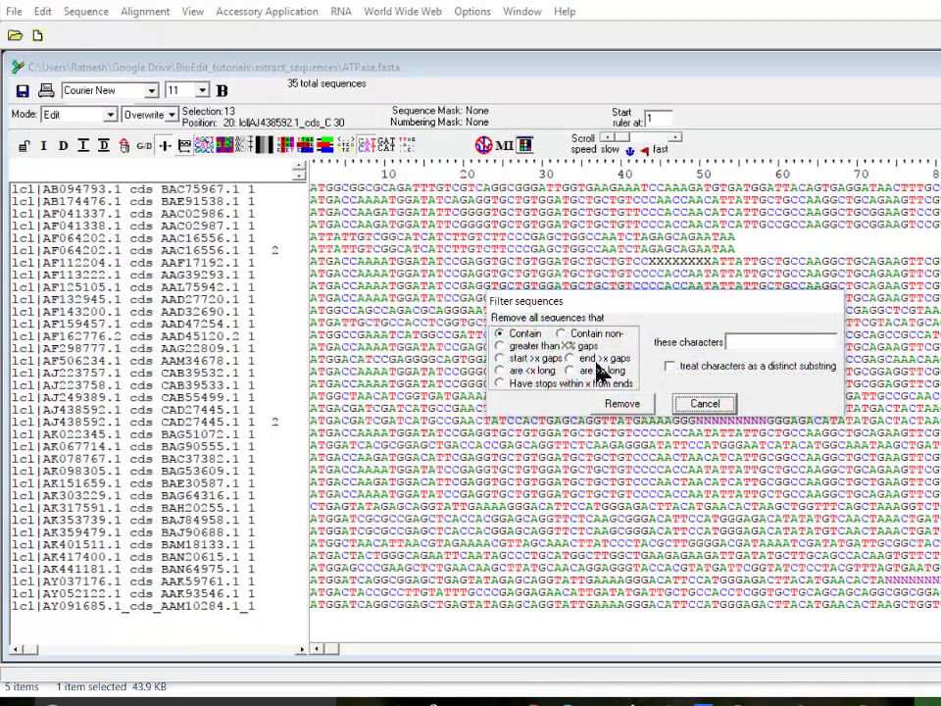
Switch the filter criterion to 'end >x gaps'
{"action": "left_click", "coordinate": [508, 346]}
{"action": "left_click", "coordinate": [766, 338]}
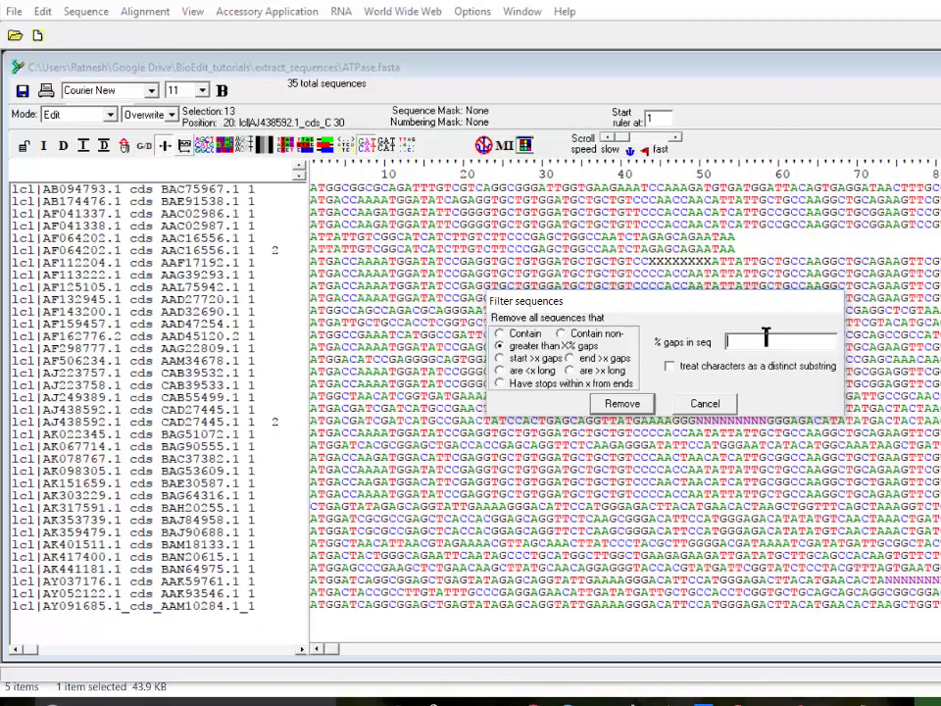
{"action": "left_click", "coordinate": [502, 360]}
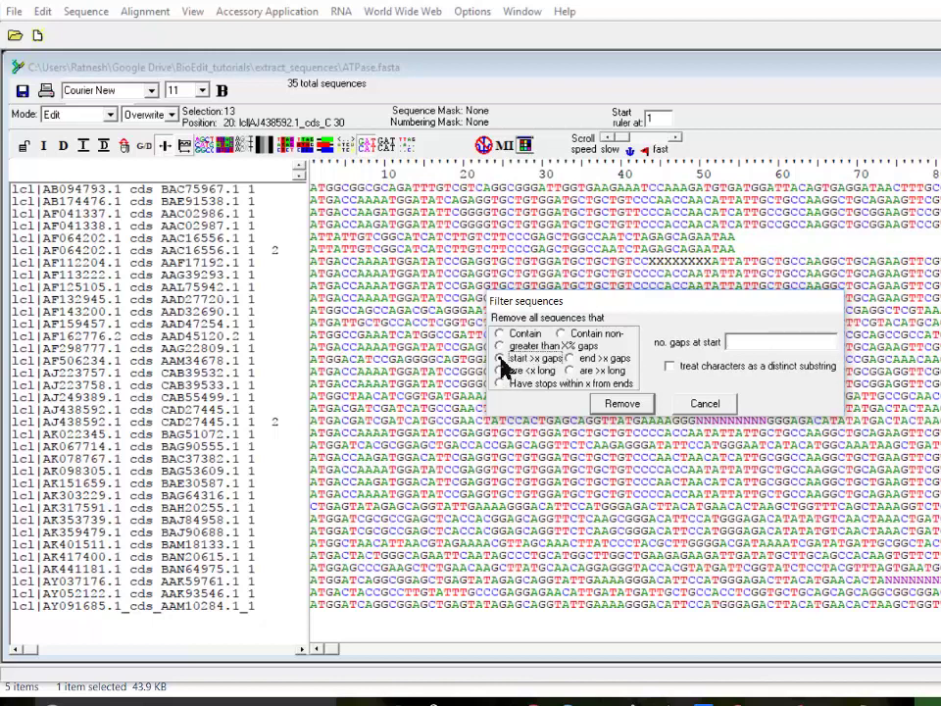
{"action": "left_click", "coordinate": [569, 358]}
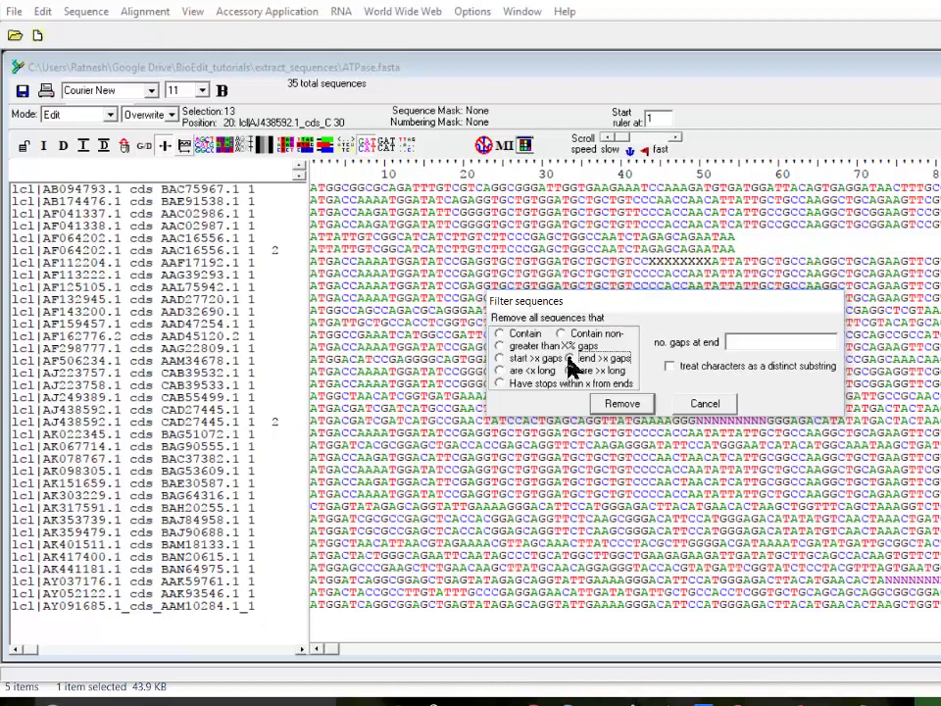
Remove sequences shorter than 1000 ('are <x long') into a new alignment
{"action": "left_click", "coordinate": [500, 371]}
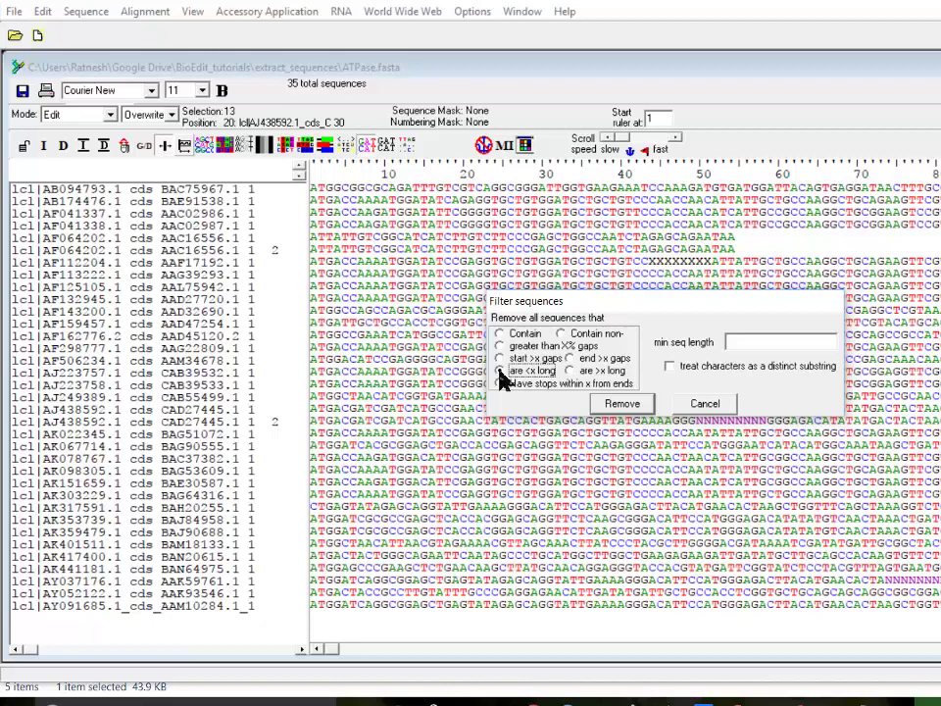
{"action": "left_click", "coordinate": [500, 373]}
{"action": "left_click", "coordinate": [766, 342]}
{"action": "type", "text": "1000"}
{"action": "left_click", "coordinate": [633, 406]}
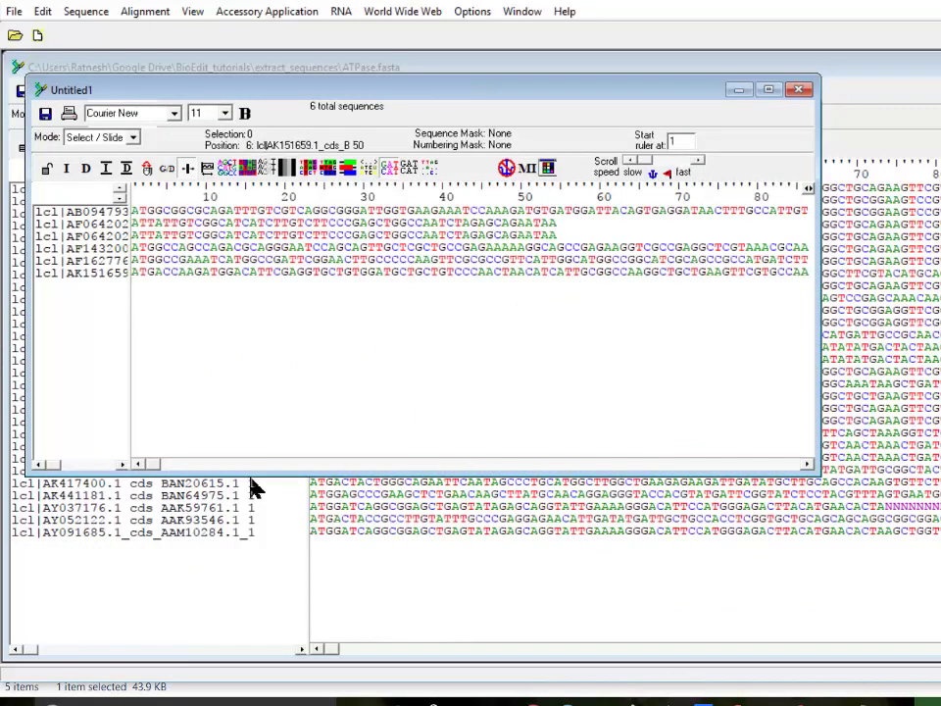
Select the six extracted sequences, close Untitled1 without saving, and select in ATPase.fasta
{"action": "left_click_drag", "start_coordinate": [159, 467], "coordinate": [800, 464]}
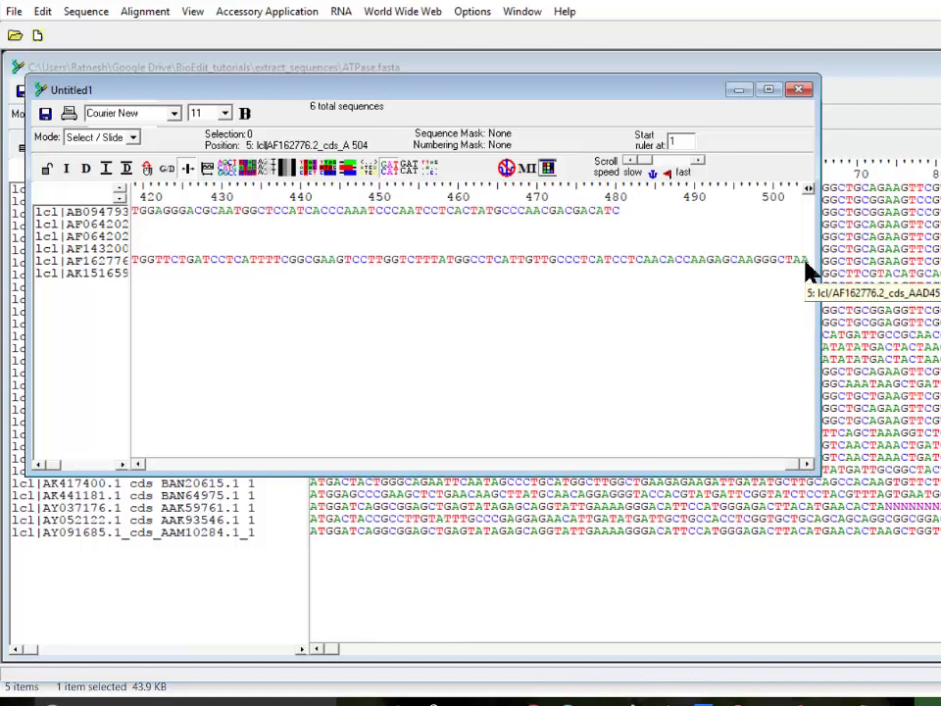
{"action": "left_click", "coordinate": [799, 90]}
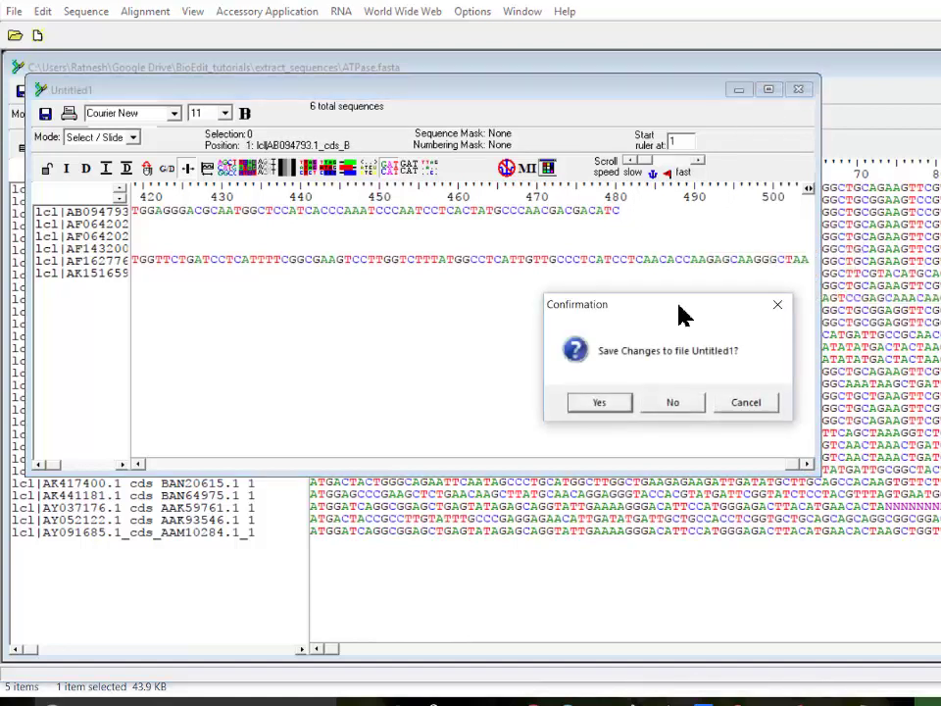
{"action": "left_click", "coordinate": [676, 403]}
{"action": "left_click_drag", "start_coordinate": [336, 653], "coordinate": [916, 676]}
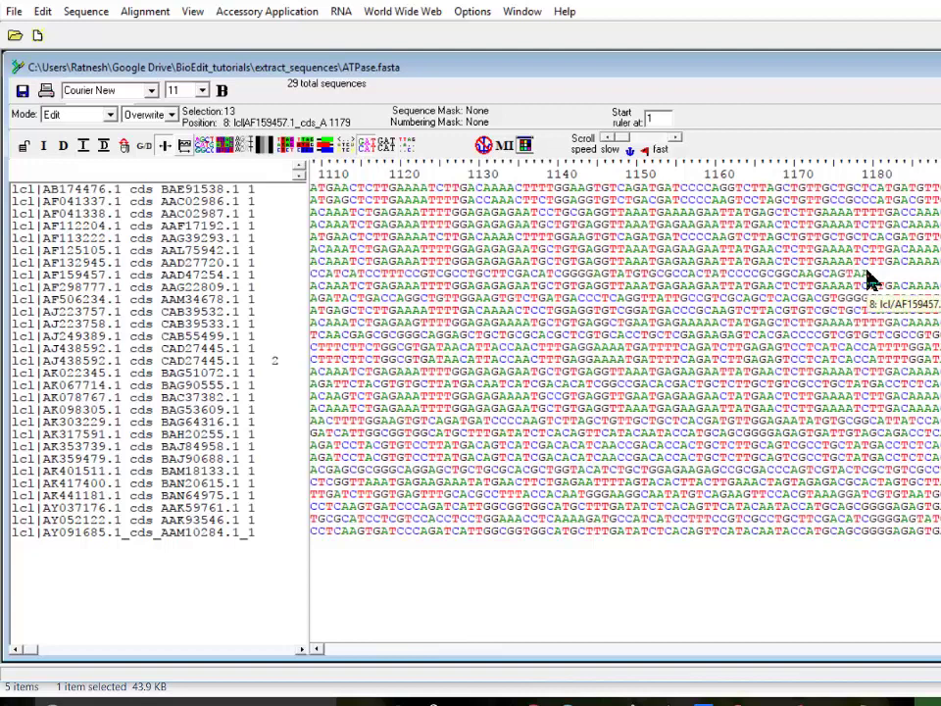
Paste the six sequences back into ATPase.fasta, deselect, and reopen Filter sequences to cut
{"action": "key", "text": "ctrl+v"}
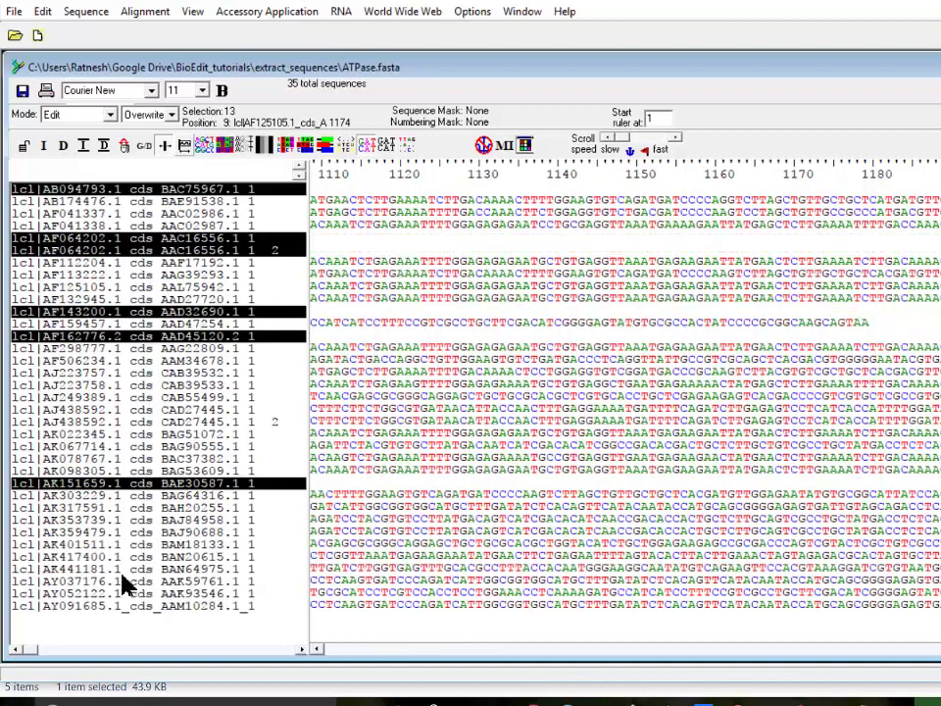
{"action": "left_click", "coordinate": [139, 637]}
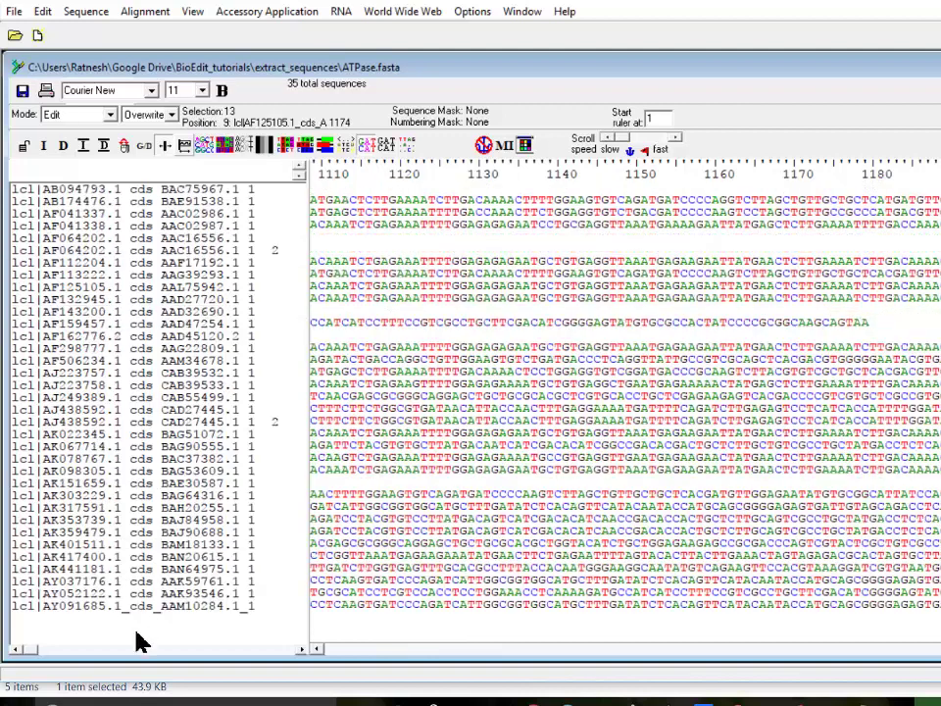
{"action": "left_click", "coordinate": [85, 11]}
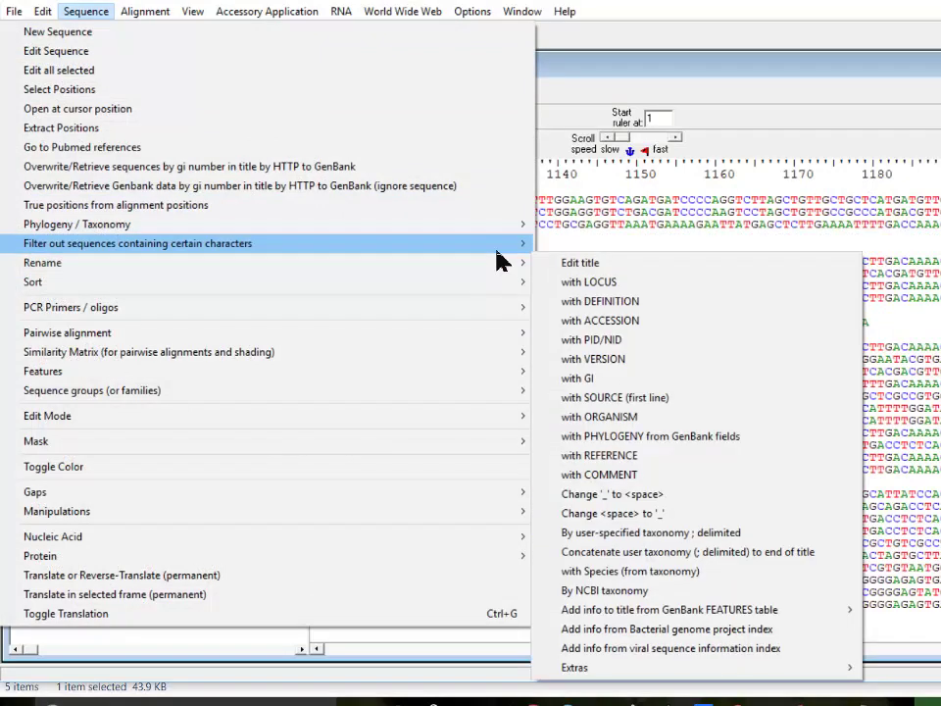
{"action": "mouse_move", "coordinate": [502, 247]}
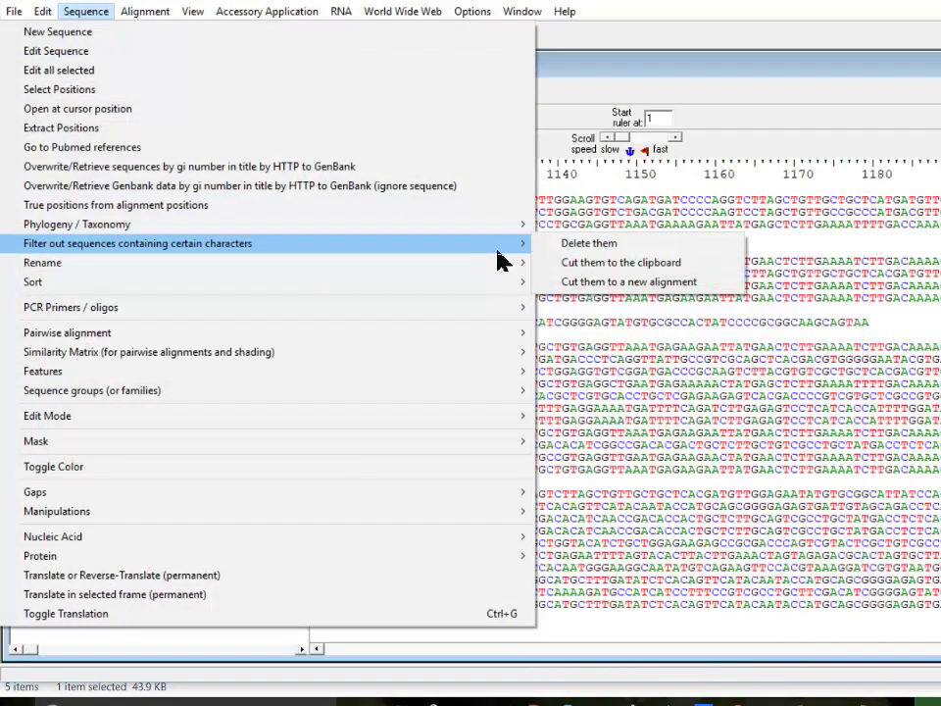
{"action": "left_click", "coordinate": [626, 283]}
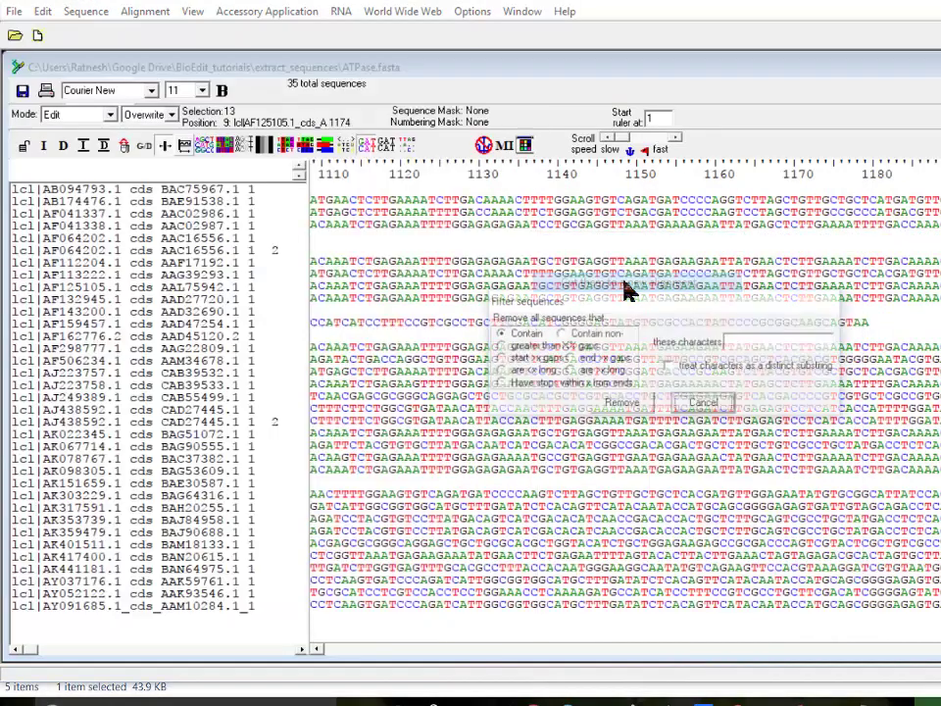
Remove sequences longer than 1000 ('are >x long') into a new alignment
{"action": "left_click", "coordinate": [572, 371]}
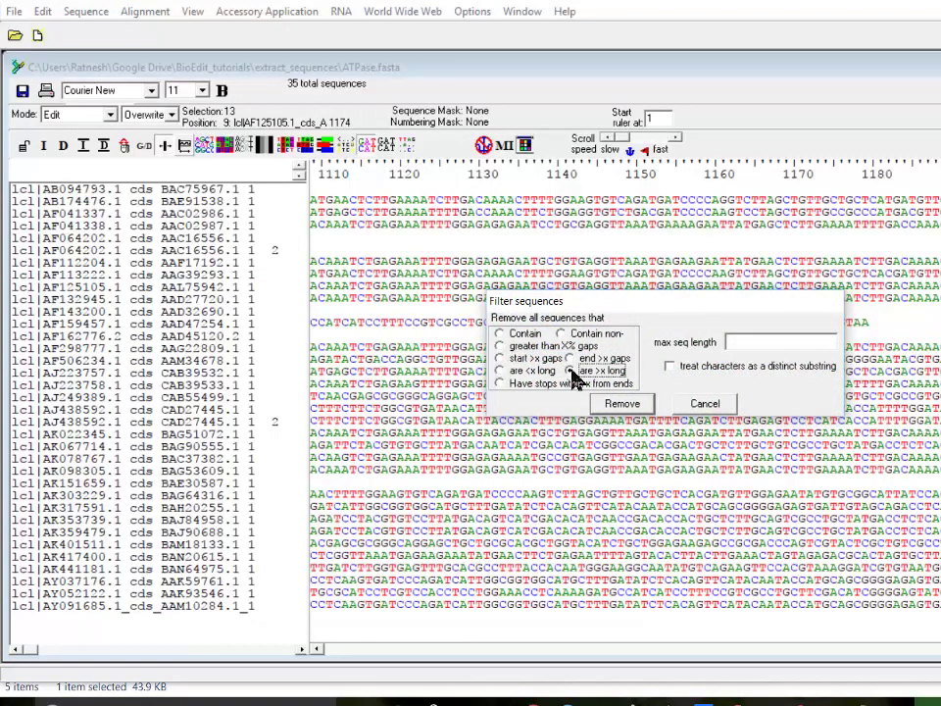
{"action": "left_click", "coordinate": [747, 338]}
{"action": "type", "text": "1000"}
{"action": "left_click", "coordinate": [632, 405]}
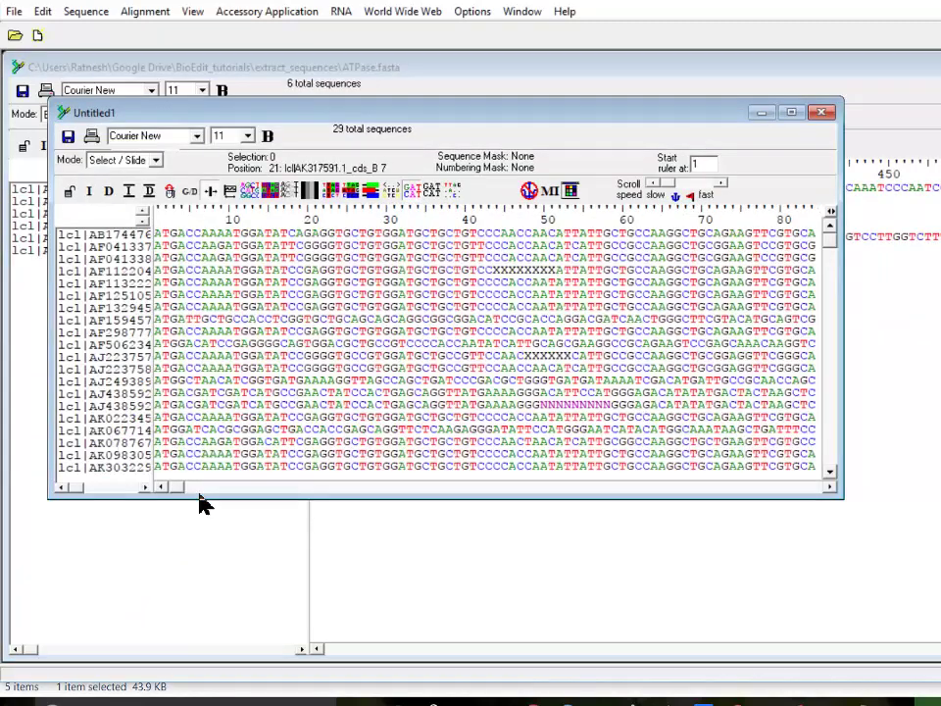
Select the 29 extracted sequences, close Untitled1 unsaved, paste them into ATPase.fasta, and deselect
{"action": "left_click_drag", "start_coordinate": [204, 498], "coordinate": [725, 473]}
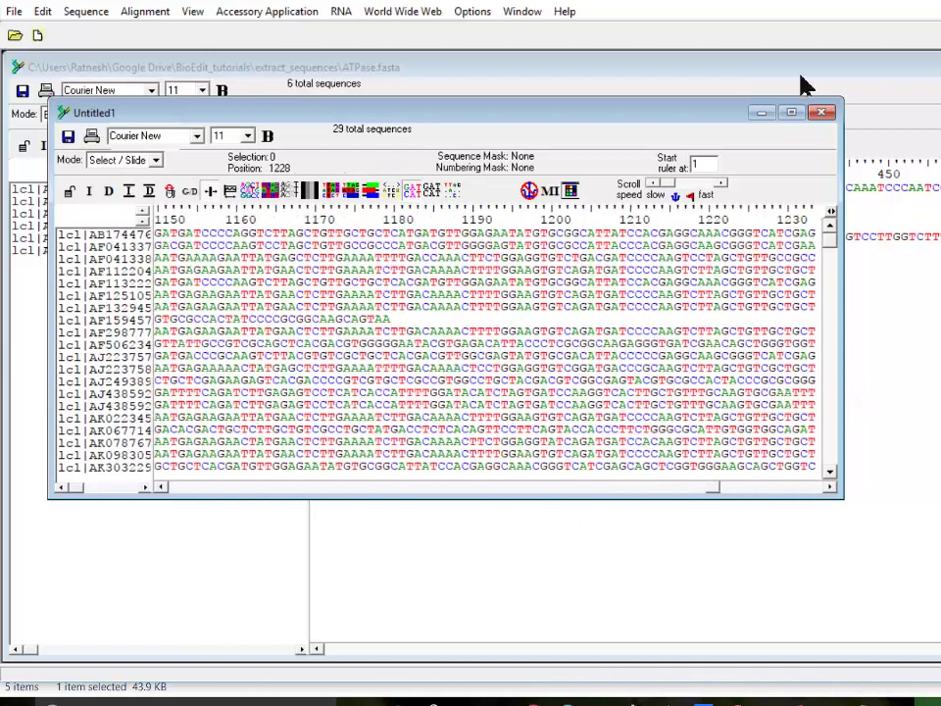
{"action": "left_click", "coordinate": [822, 112]}
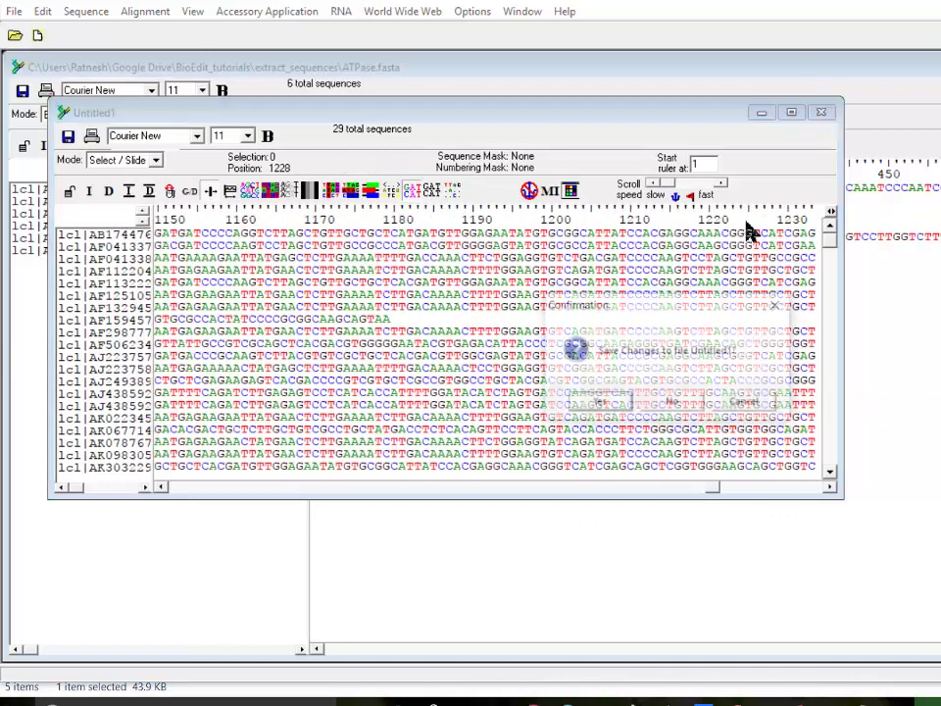
{"action": "left_click", "coordinate": [675, 403]}
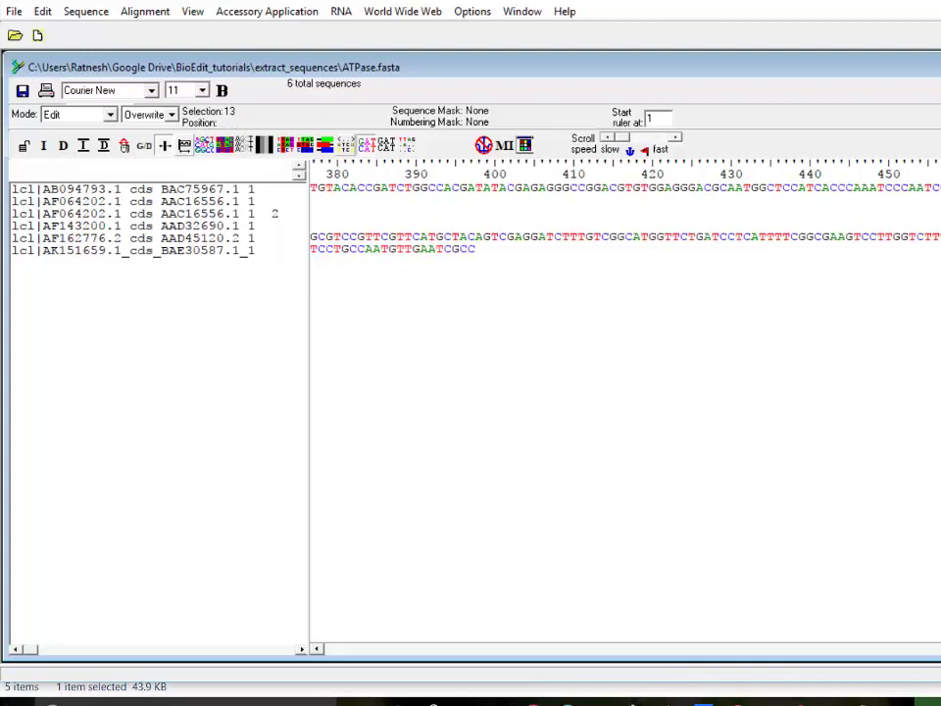
{"action": "left_click_drag", "start_coordinate": [921, 649], "coordinate": [324, 649]}
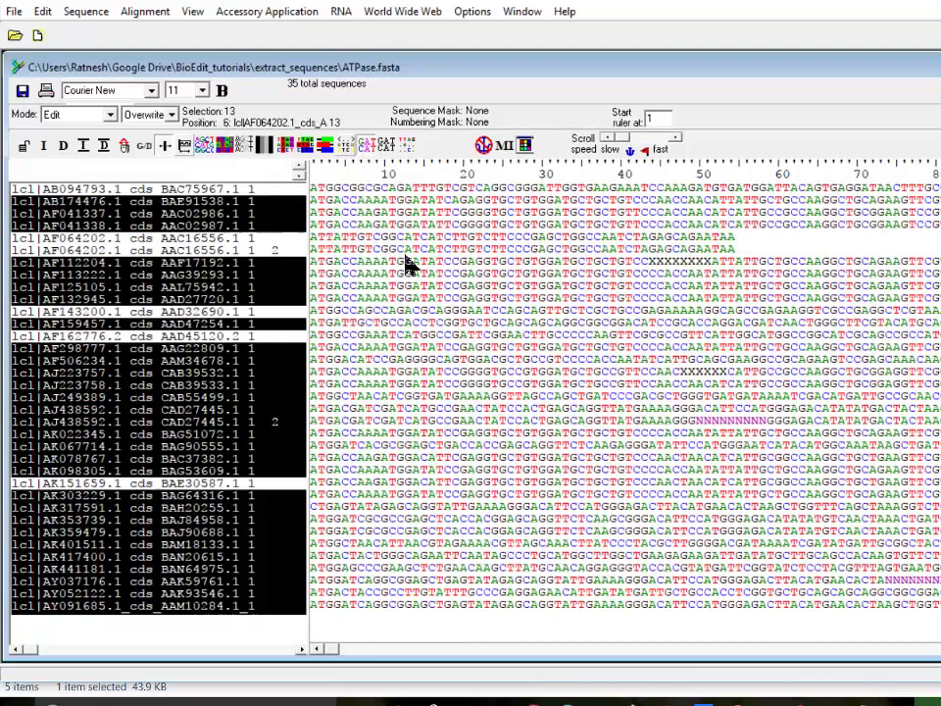
{"action": "left_click", "coordinate": [60, 630]}
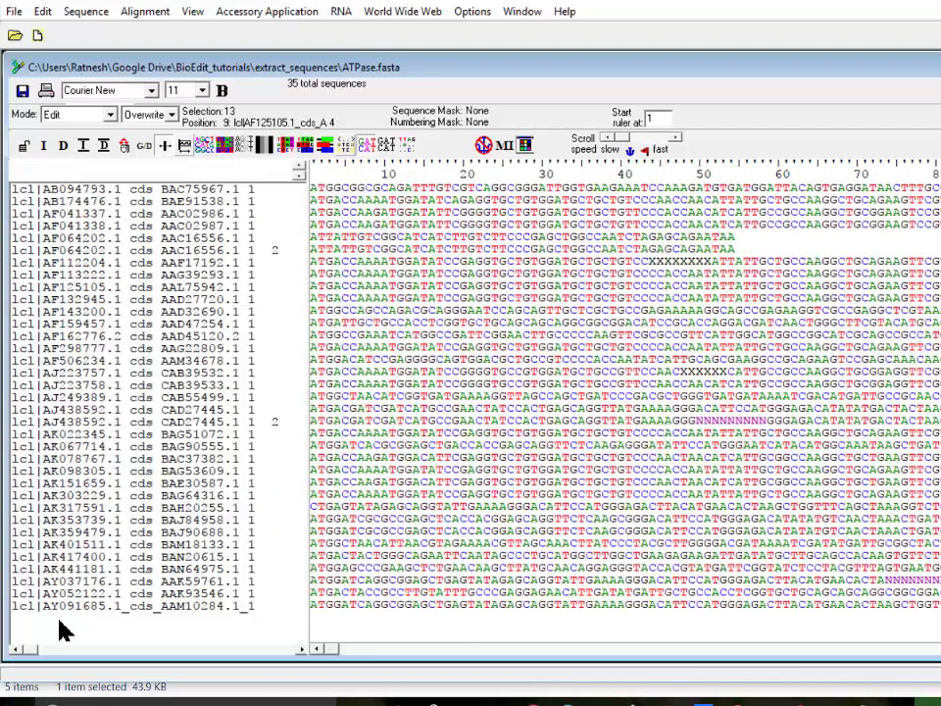